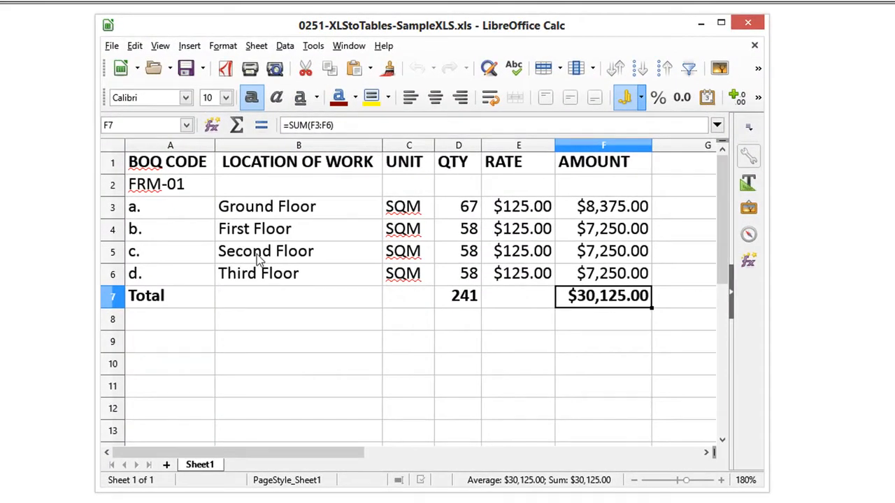
Step: Save the spreadsheet as a Text CSV (.csv) file with the edit filter settings option enabled
{"action": "left_click", "coordinate": [112, 46]}
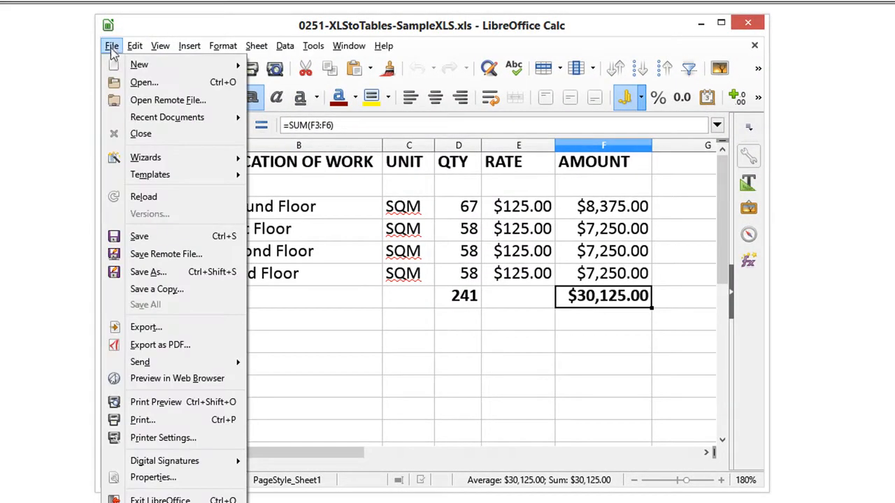
{"action": "left_click", "coordinate": [165, 273]}
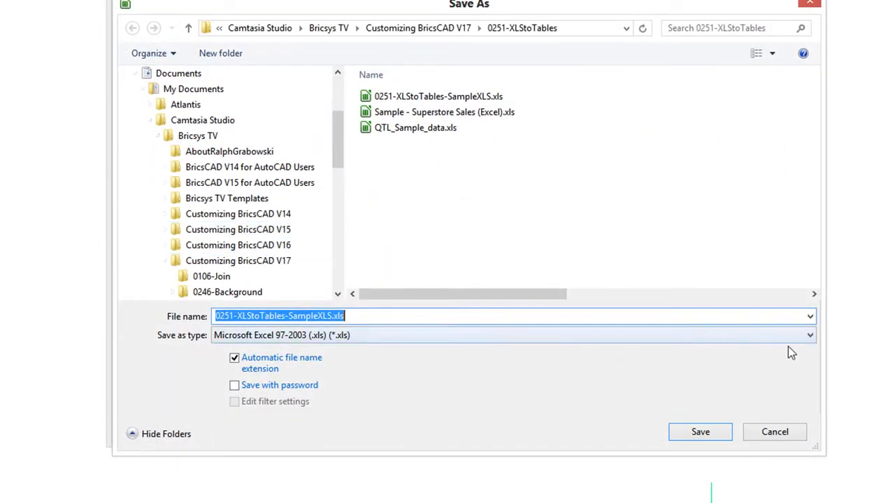
{"action": "left_click", "coordinate": [808, 338]}
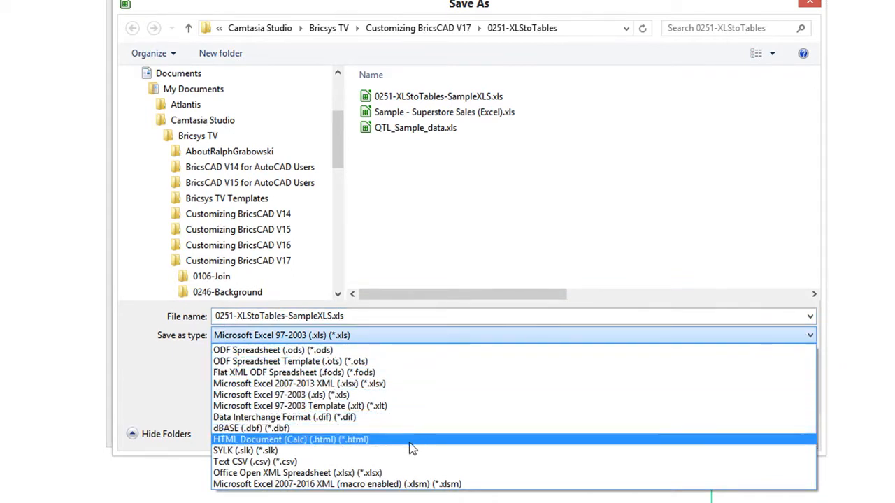
{"action": "left_click", "coordinate": [407, 460]}
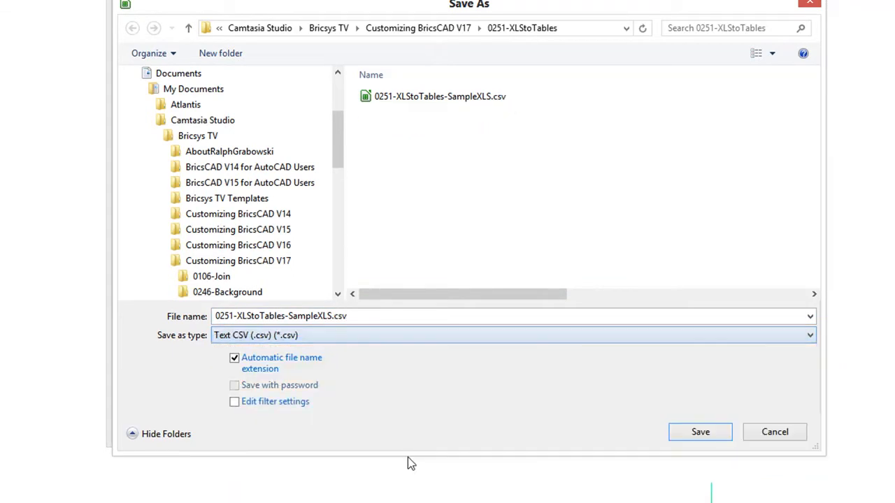
{"action": "left_click", "coordinate": [235, 403]}
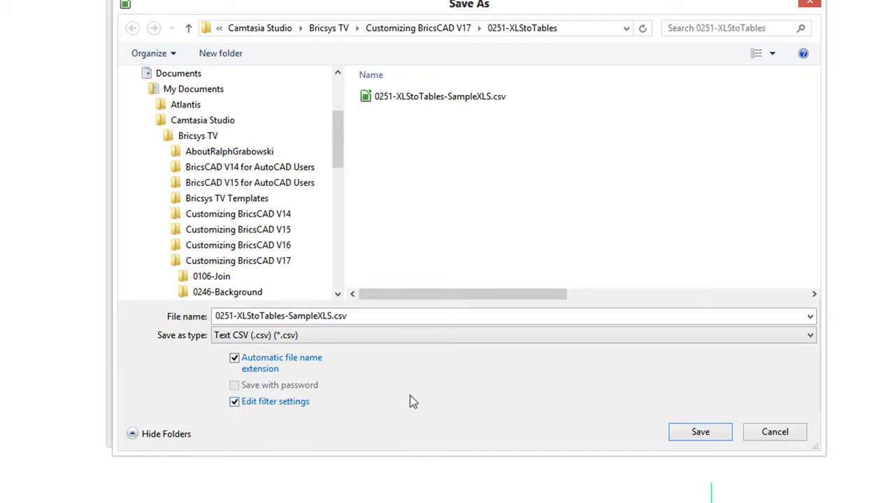
{"action": "left_click", "coordinate": [699, 431]}
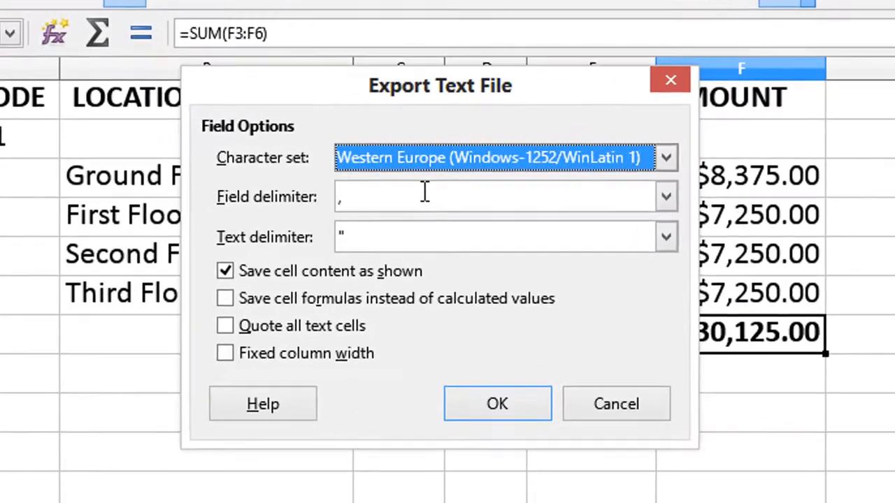
Step: Accept the CSV export options with a comma field delimiter and double-quote text delimiter
{"action": "left_click", "coordinate": [432, 172]}
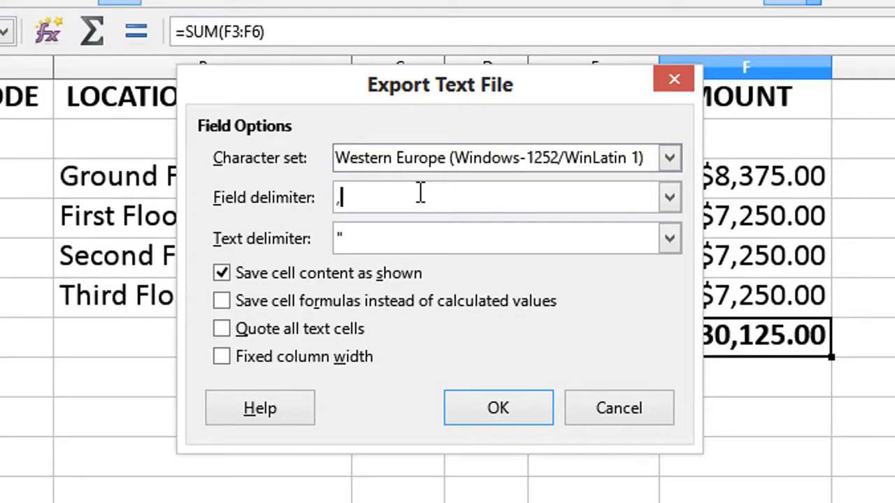
{"action": "left_click", "coordinate": [420, 193]}
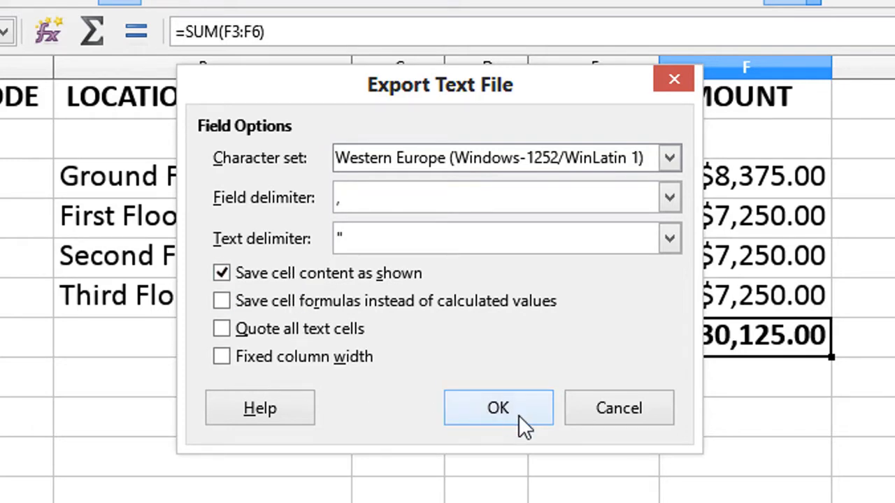
{"action": "left_click", "coordinate": [497, 408]}
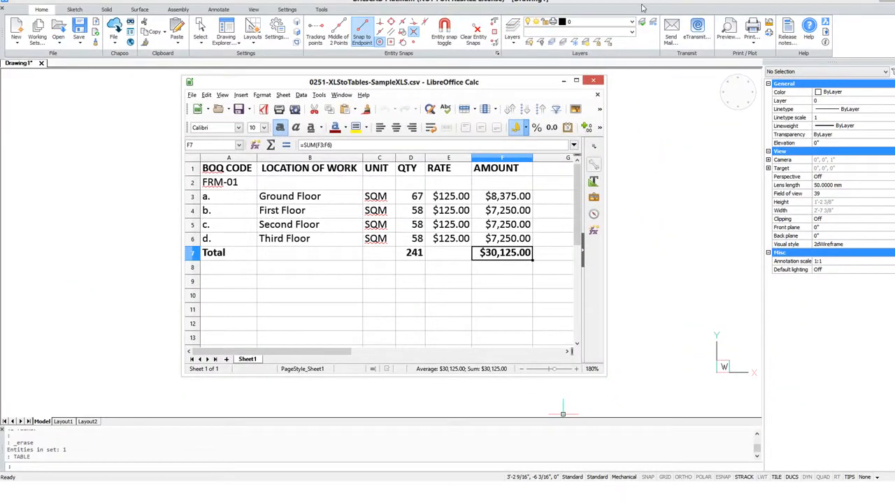
Step: Switch to BricsCAD and start the TABLE command
{"action": "left_click", "coordinate": [669, 194]}
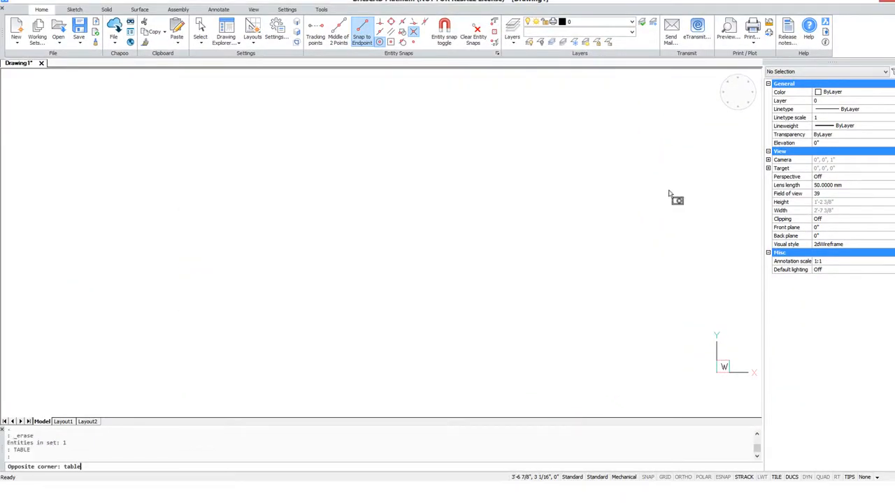
{"action": "type", "text": "table"}
{"action": "key", "text": "Return"}
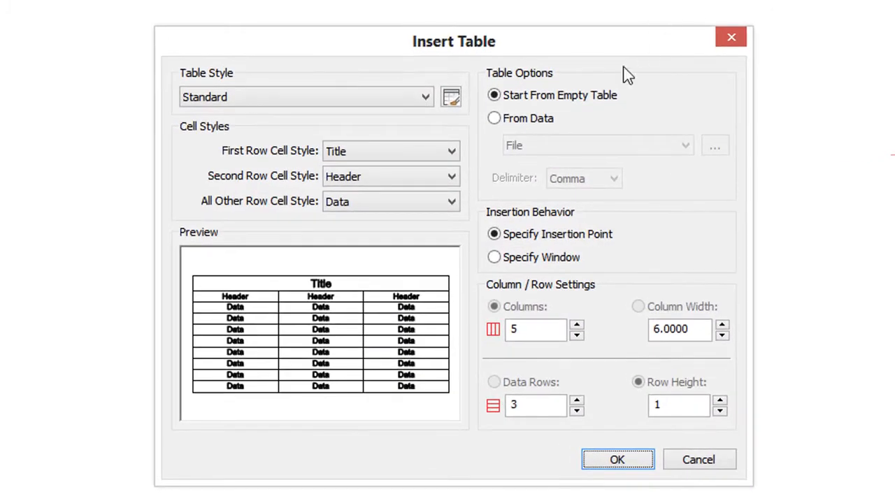
Step: Set the table to be created from data using a File source with a Comma delimiter
{"action": "left_click", "coordinate": [536, 121]}
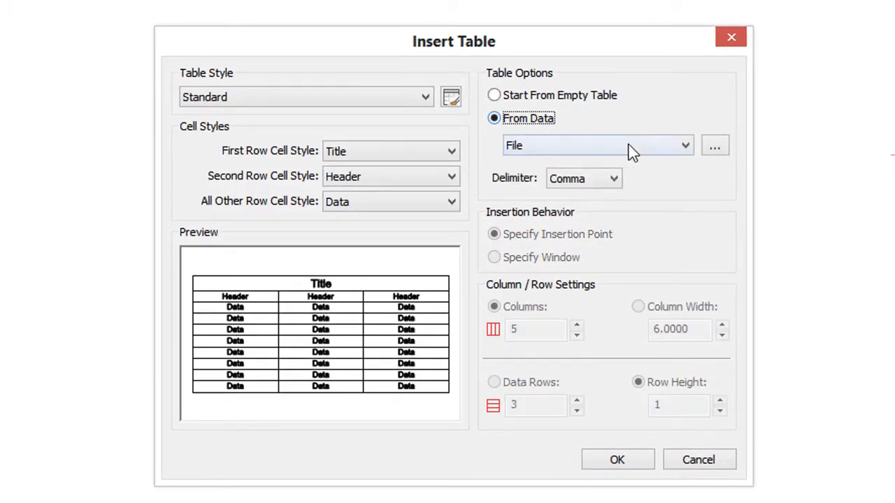
{"action": "left_click", "coordinate": [680, 144]}
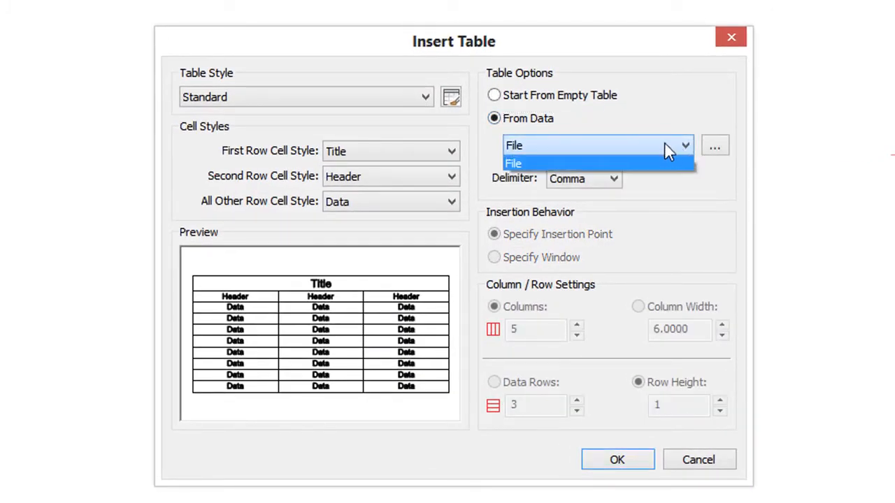
{"action": "left_click", "coordinate": [666, 148]}
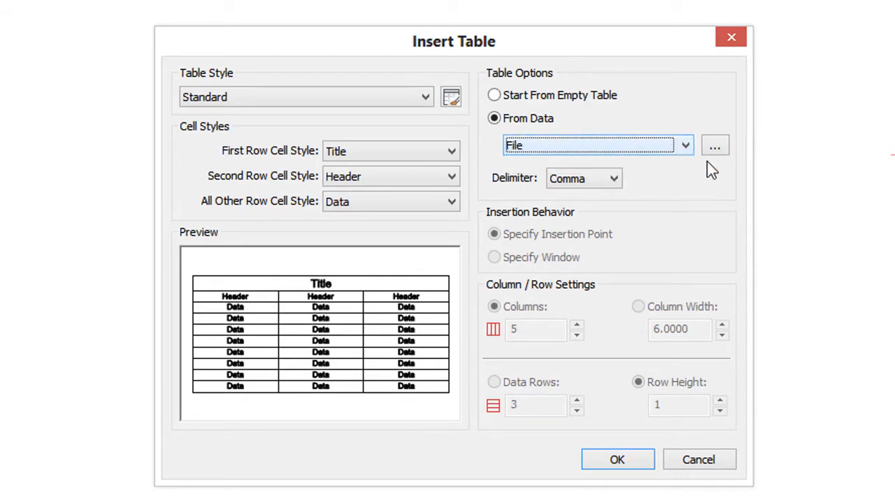
{"action": "left_click", "coordinate": [613, 181]}
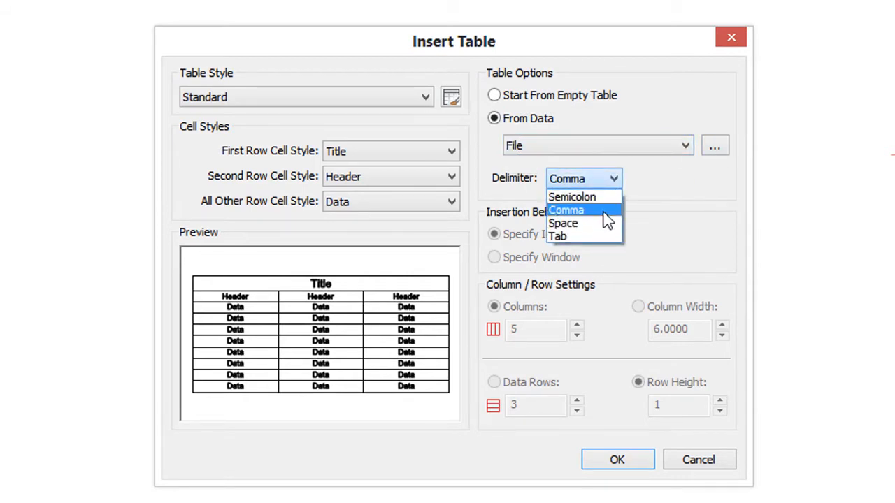
{"action": "left_click", "coordinate": [604, 212]}
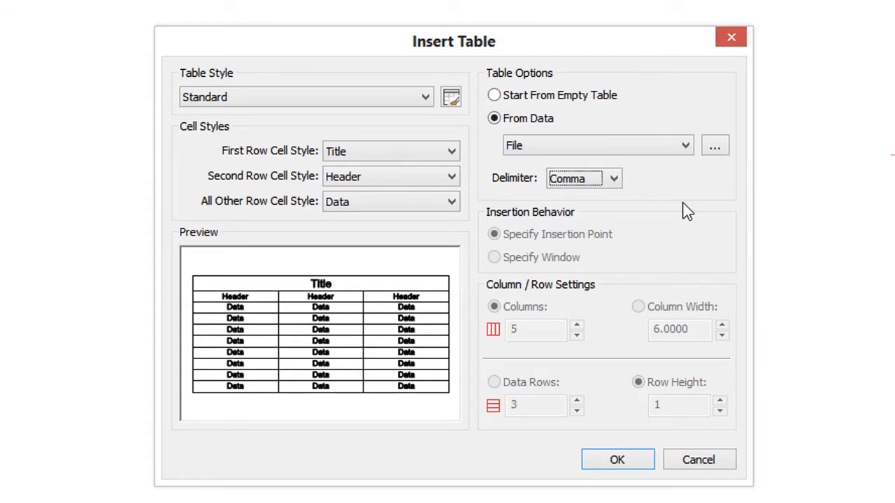
Step: Select 0251-XLStoTables-SampleXLS.csv as the data file and confirm the table insertion settings
{"action": "left_click", "coordinate": [713, 149]}
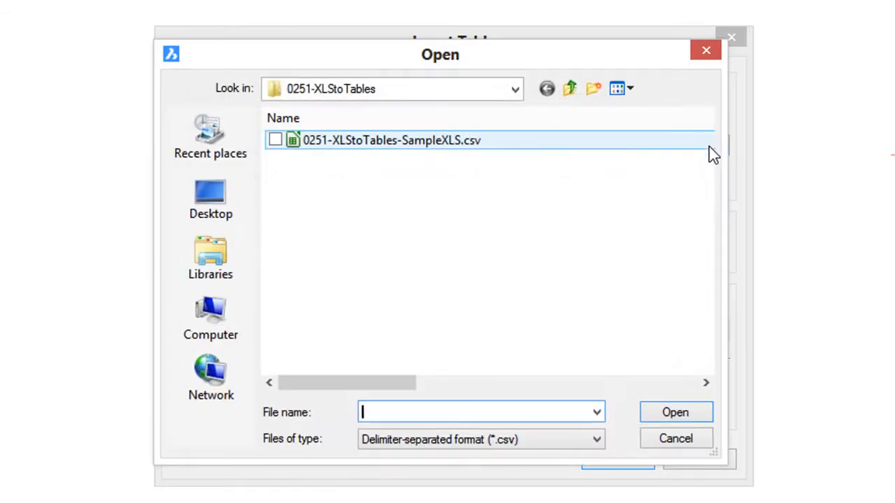
{"action": "left_click", "coordinate": [585, 148]}
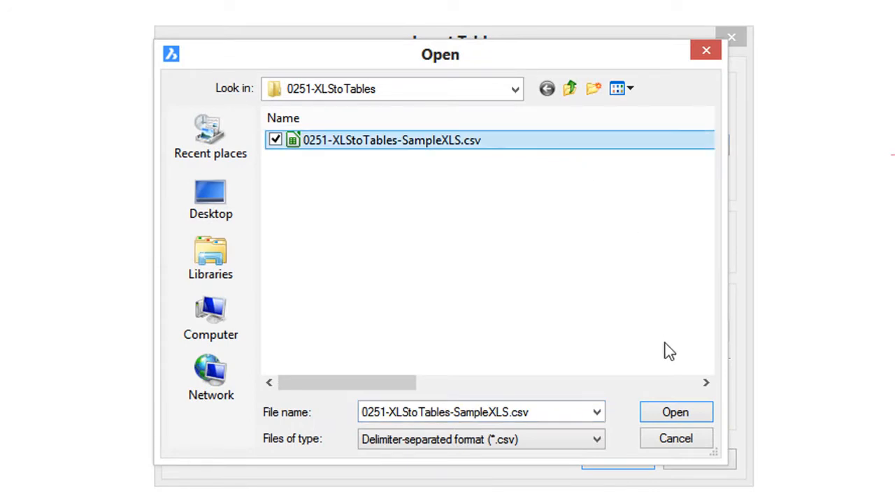
{"action": "left_click", "coordinate": [670, 412]}
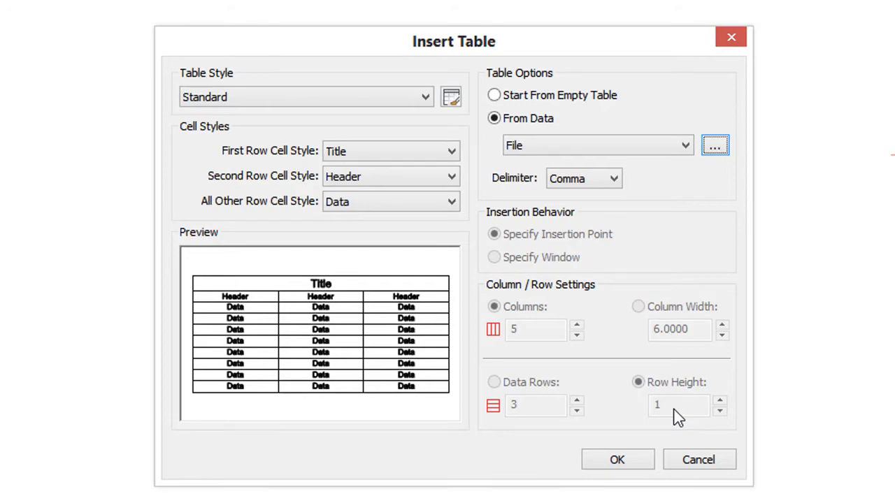
{"action": "left_click", "coordinate": [619, 458]}
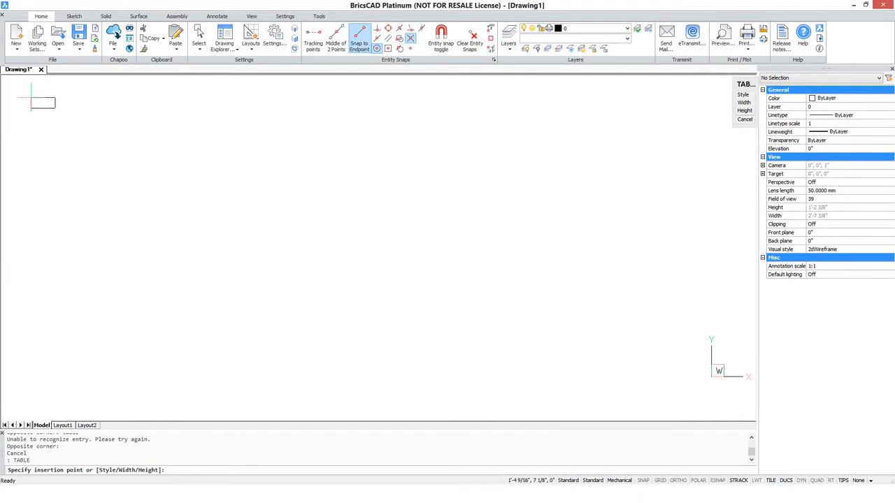
Step: Place the imported table near the drawing's top-left corner and leave the title cell editor
{"action": "left_click", "coordinate": [10, 84]}
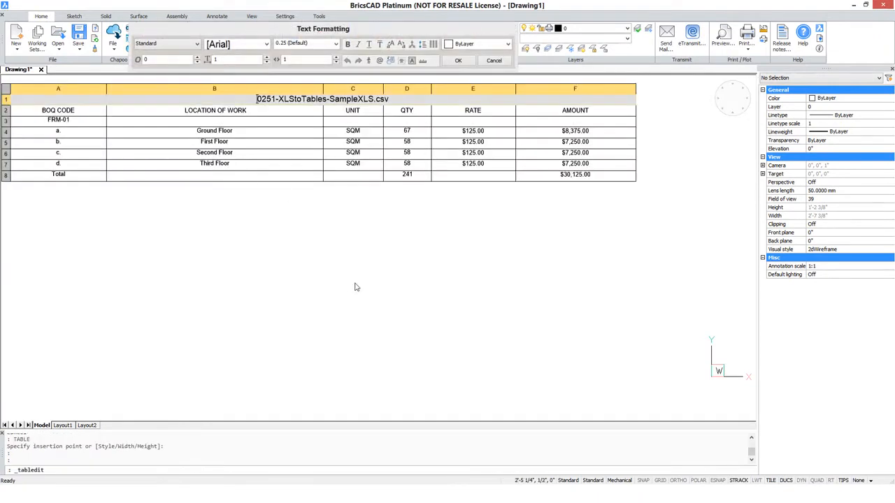
{"action": "left_click", "coordinate": [443, 252]}
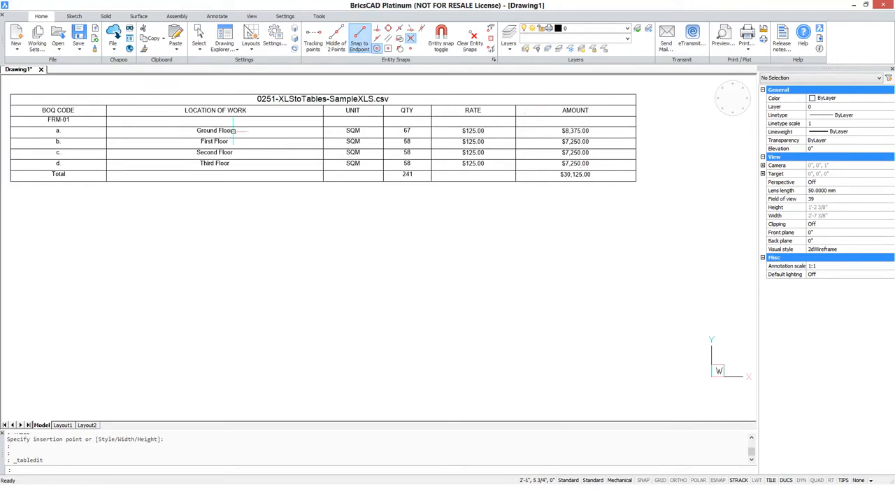
Step: Give the Standard table style's HEADER cells a green background colour
{"action": "left_click", "coordinate": [307, 100]}
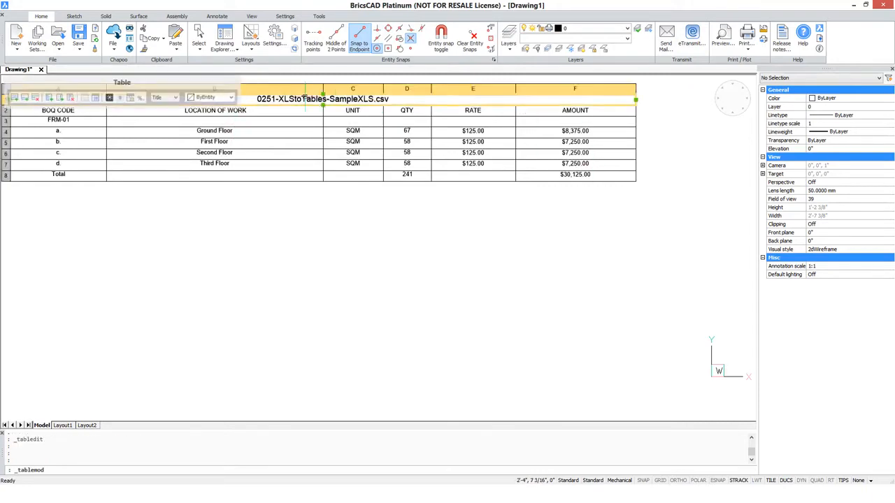
{"action": "key", "text": "Escape"}
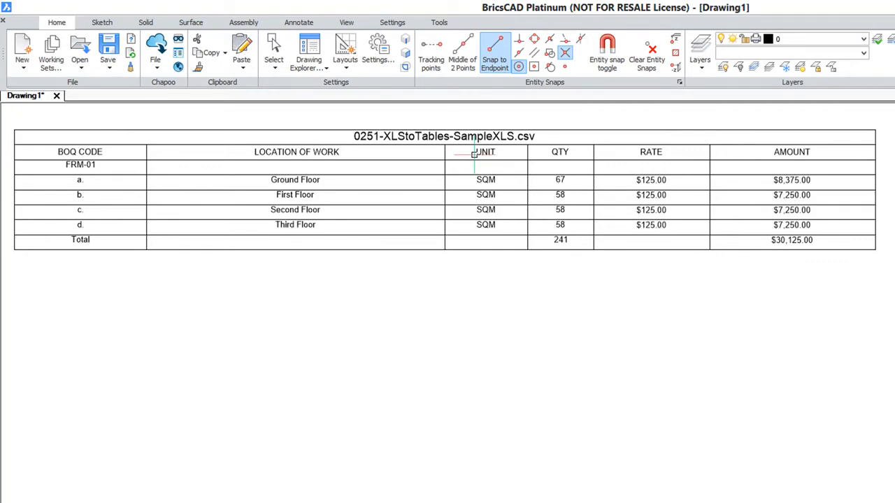
{"action": "key", "text": "Return"}
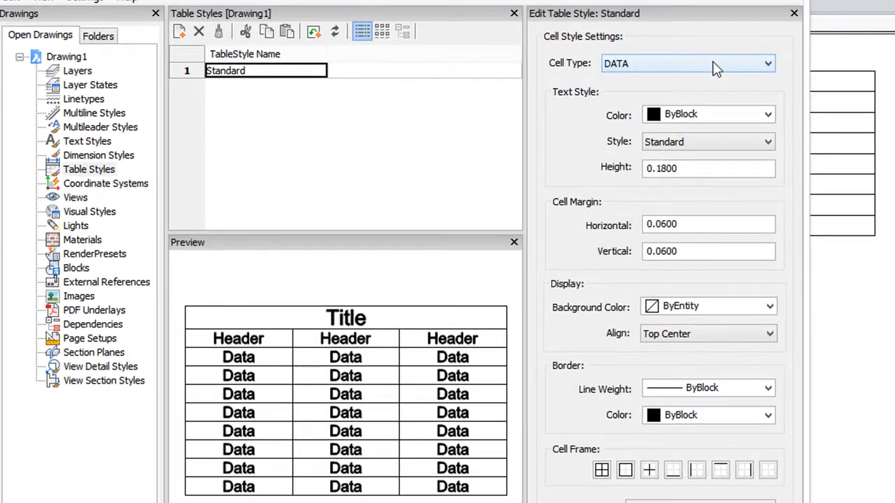
{"action": "left_click", "coordinate": [728, 85]}
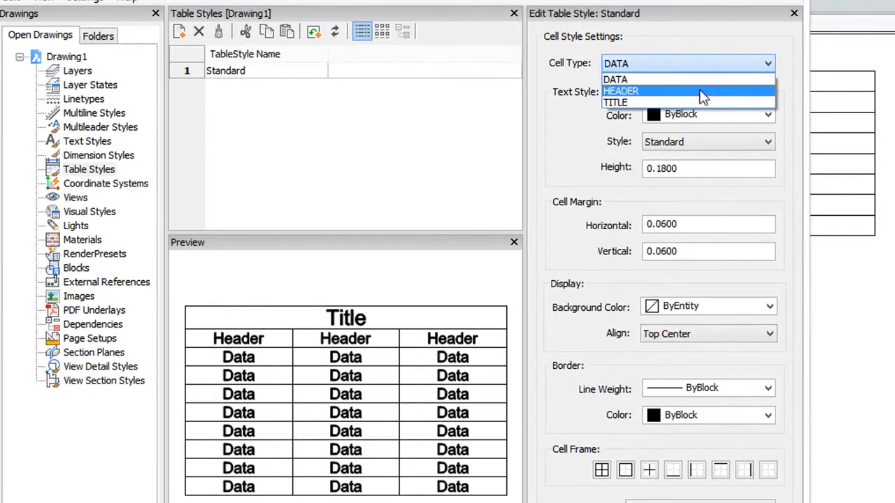
{"action": "left_click", "coordinate": [716, 108]}
{"action": "left_click", "coordinate": [768, 306]}
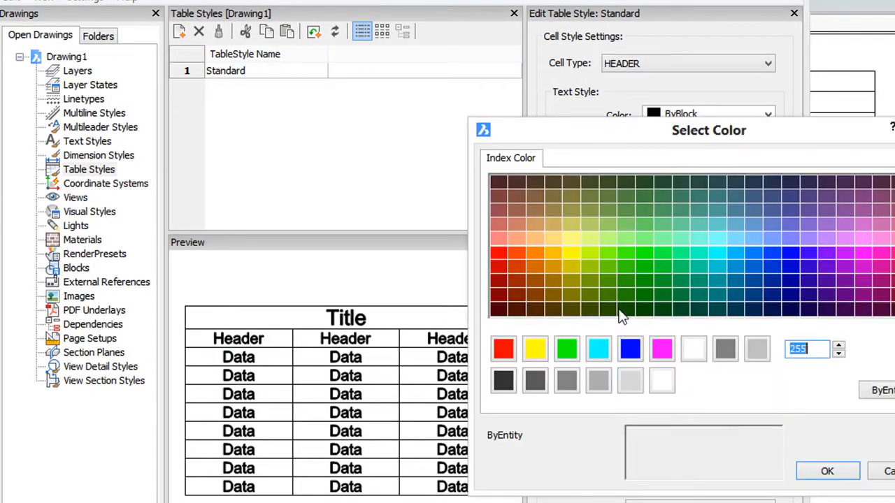
{"action": "left_click", "coordinate": [606, 257]}
{"action": "left_click", "coordinate": [825, 471]}
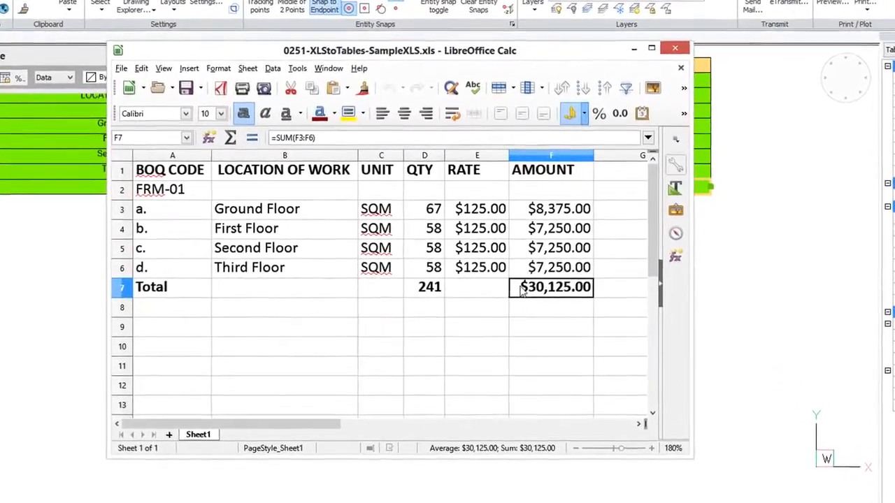
Step: Switch to the Calc spreadsheet and inspect the AMOUNT cells and the QTY and AMOUNT totals, then close it
{"action": "left_click", "coordinate": [538, 218]}
{"action": "left_click", "coordinate": [565, 236]}
{"action": "left_click", "coordinate": [566, 255]}
{"action": "left_click", "coordinate": [567, 276]}
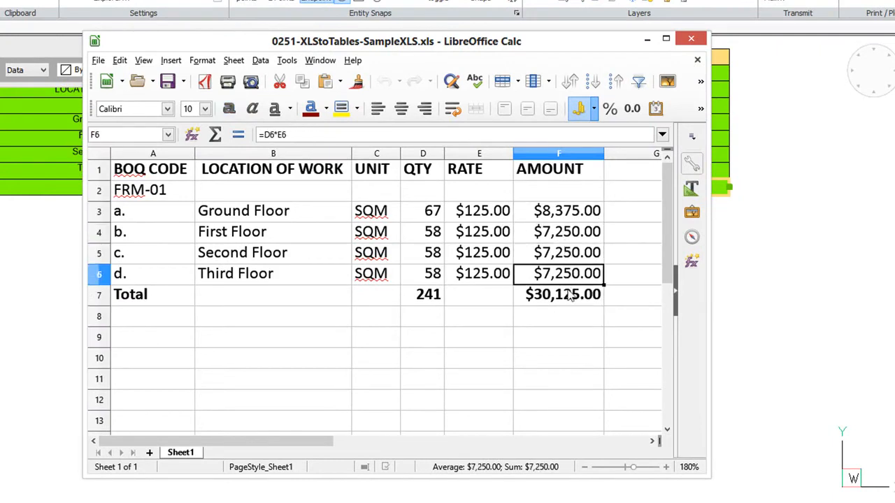
{"action": "left_click", "coordinate": [571, 297]}
{"action": "left_click", "coordinate": [435, 297]}
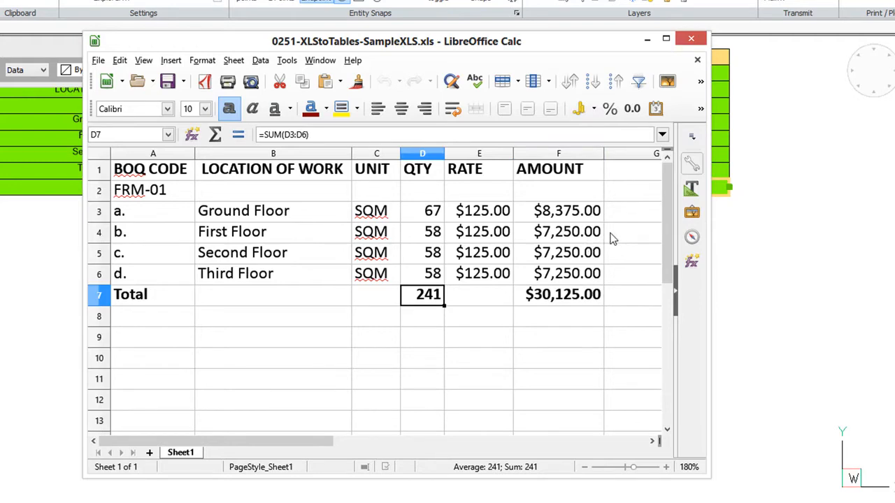
{"action": "left_click", "coordinate": [647, 38]}
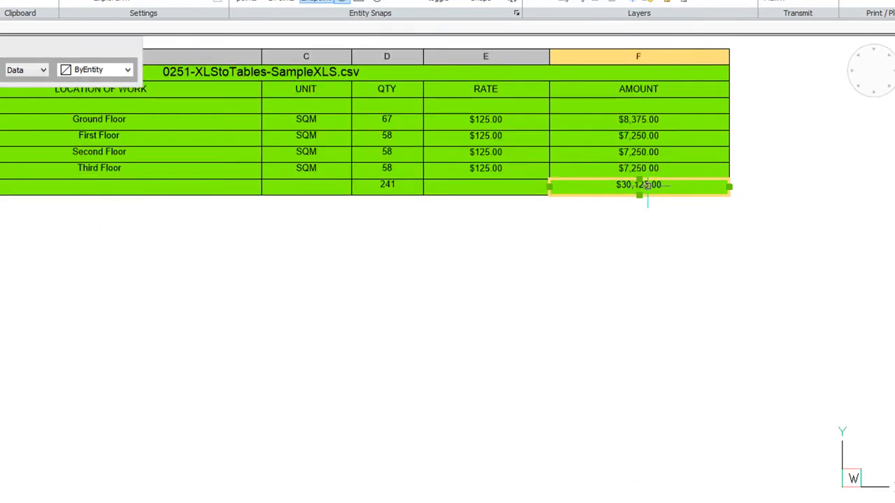
Step: Switch to Excel Viewer and copy the cell range A1 to F7
{"action": "key", "text": "alt+Tab"}
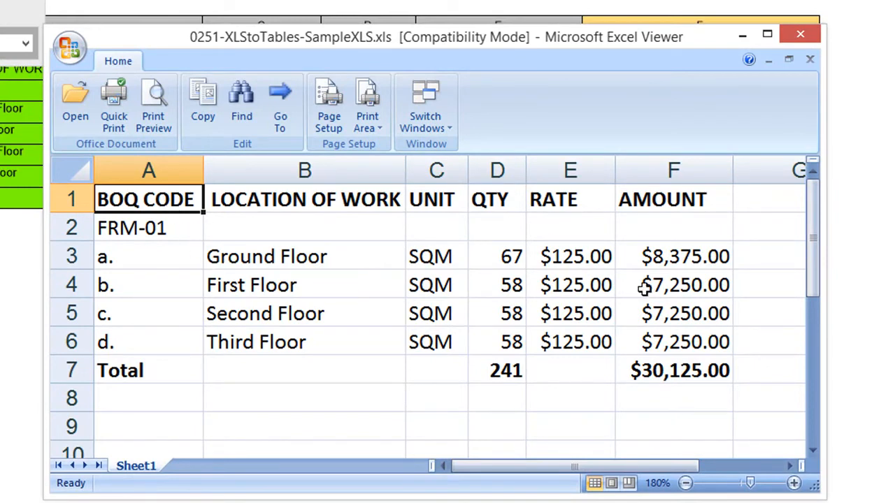
{"action": "left_click", "coordinate": [676, 375]}
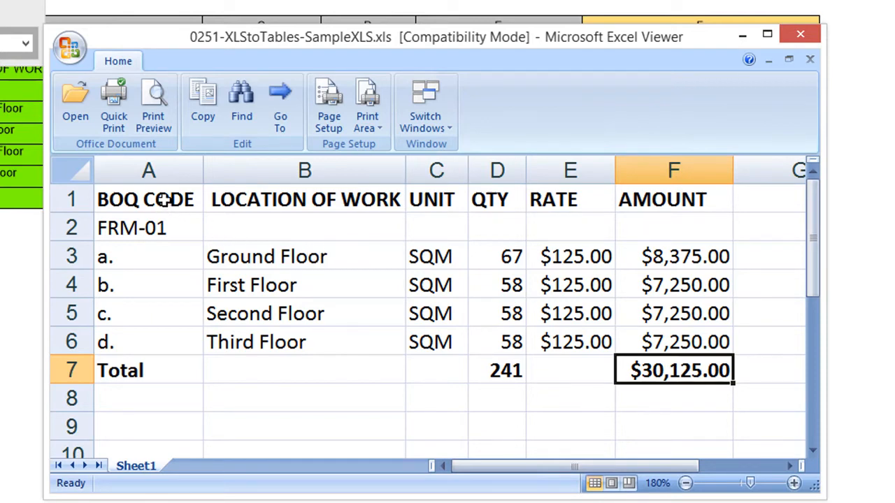
{"action": "left_click_drag", "start_coordinate": [163, 204], "coordinate": [664, 367]}
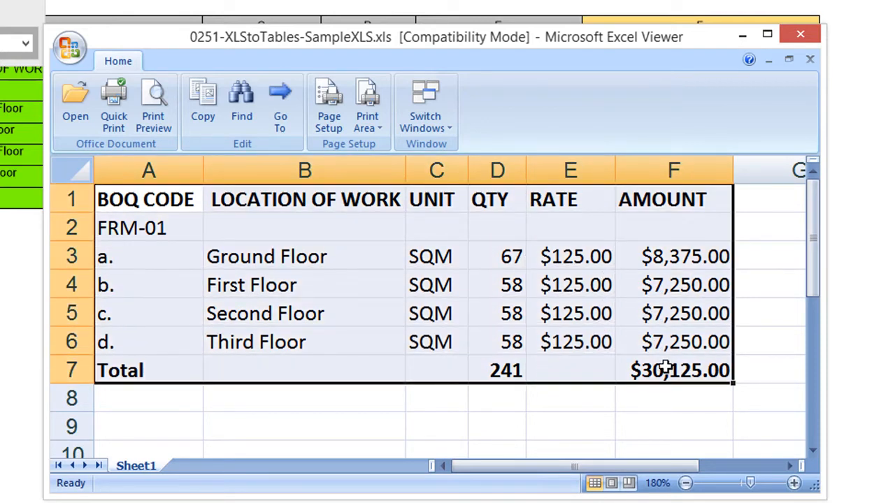
{"action": "left_click", "coordinate": [201, 107]}
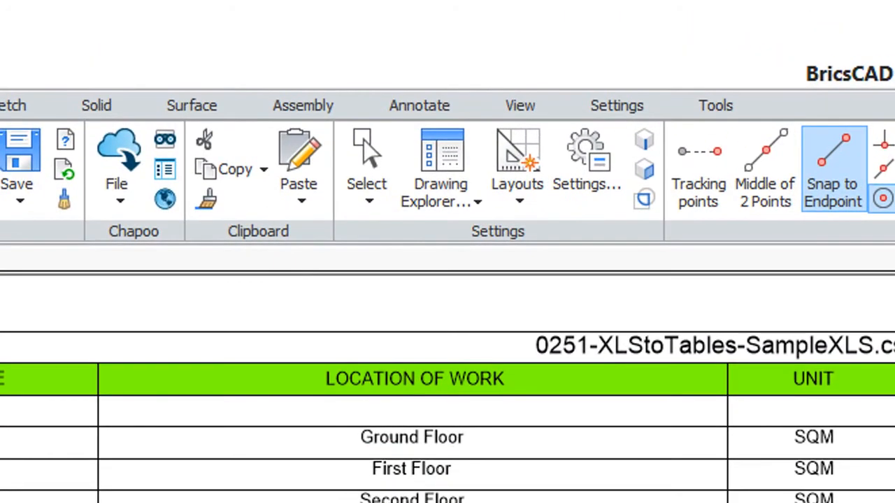
Step: Paste the copied spreadsheet cells as an XML Spreadsheet table, placing it below the imported table
{"action": "left_click", "coordinate": [302, 198]}
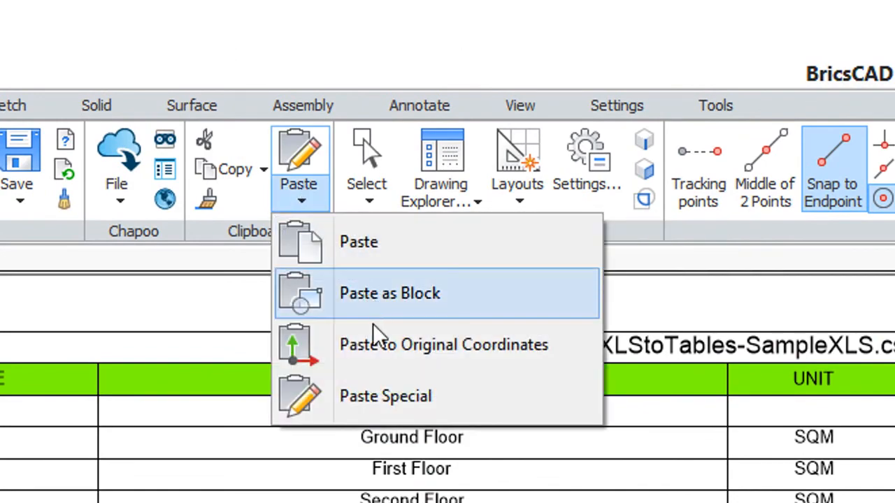
{"action": "left_click", "coordinate": [396, 395]}
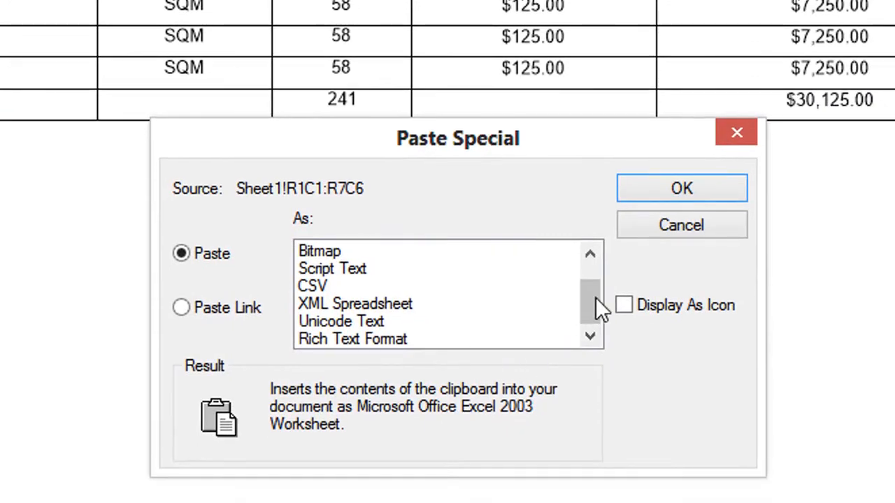
{"action": "left_click_drag", "start_coordinate": [595, 295], "coordinate": [595, 269]}
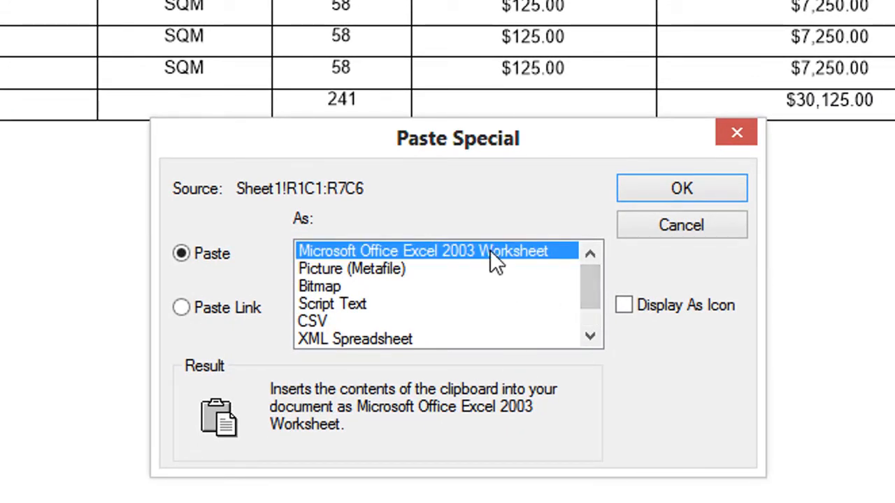
{"action": "left_click_drag", "start_coordinate": [586, 279], "coordinate": [589, 327]}
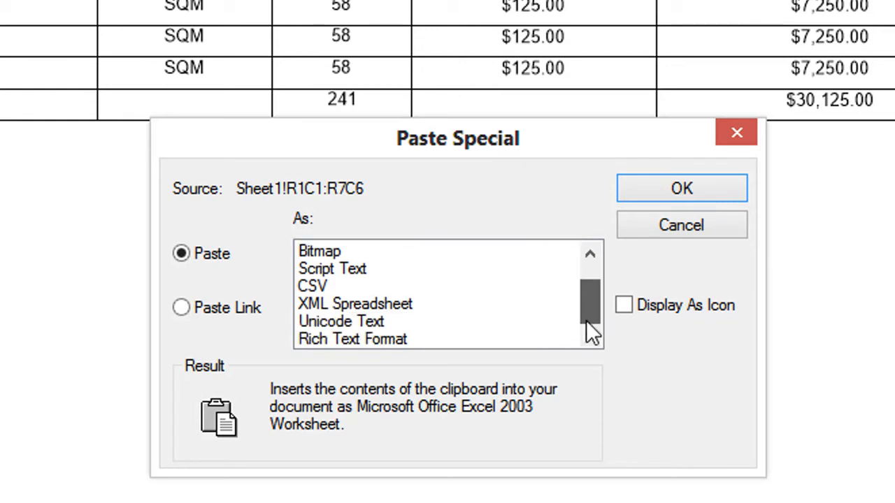
{"action": "left_click", "coordinate": [410, 311]}
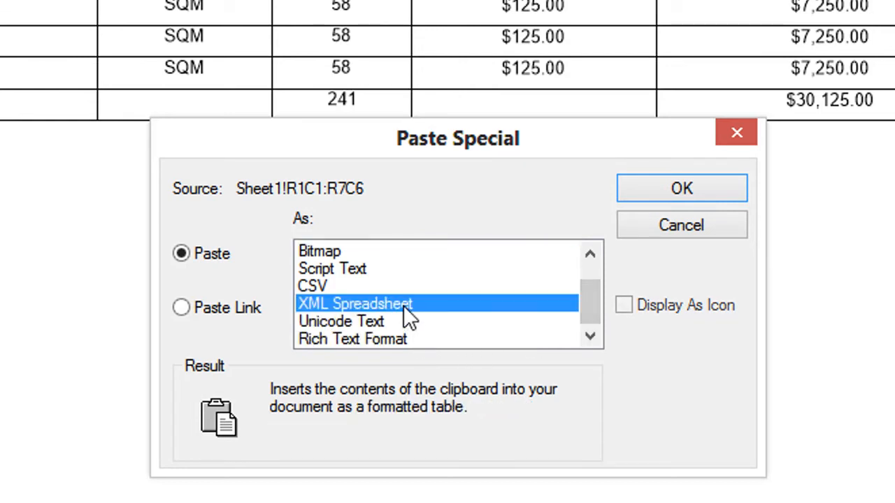
{"action": "left_click", "coordinate": [679, 191]}
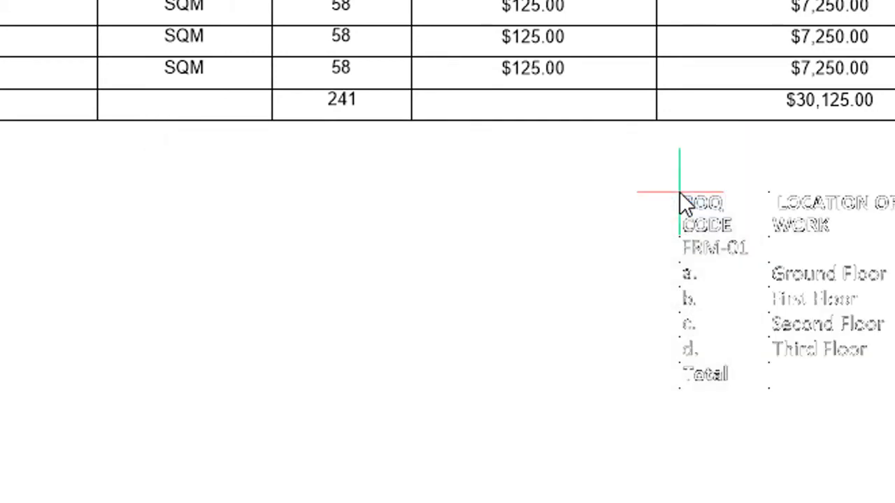
{"action": "left_click", "coordinate": [93, 144]}
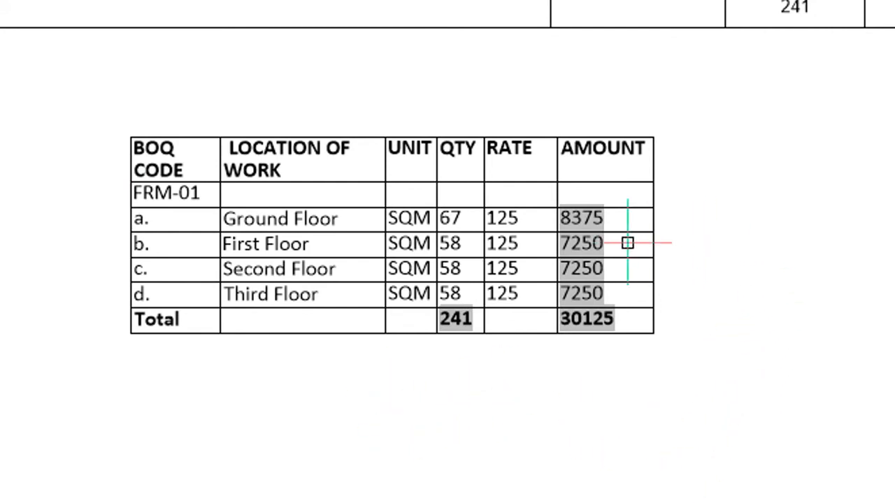
Step: Widen the pasted table by stretching its top-right corner grip to the right
{"action": "left_click", "coordinate": [651, 156]}
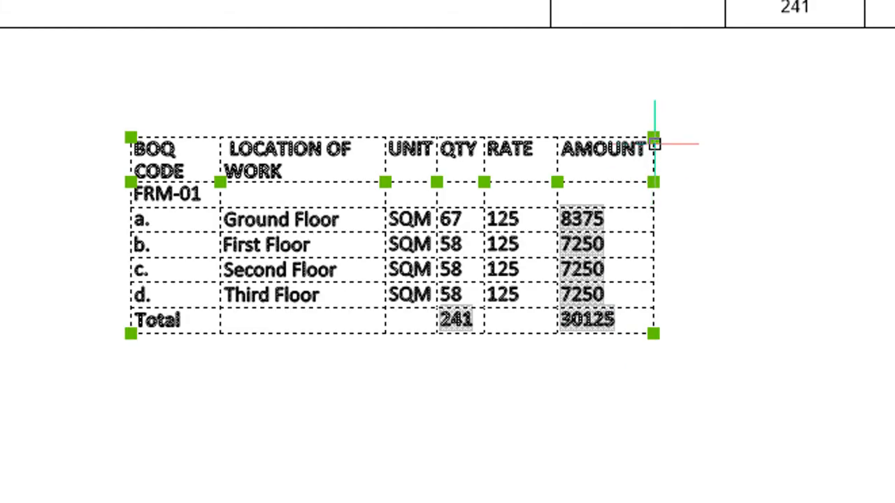
{"action": "left_click", "coordinate": [653, 138]}
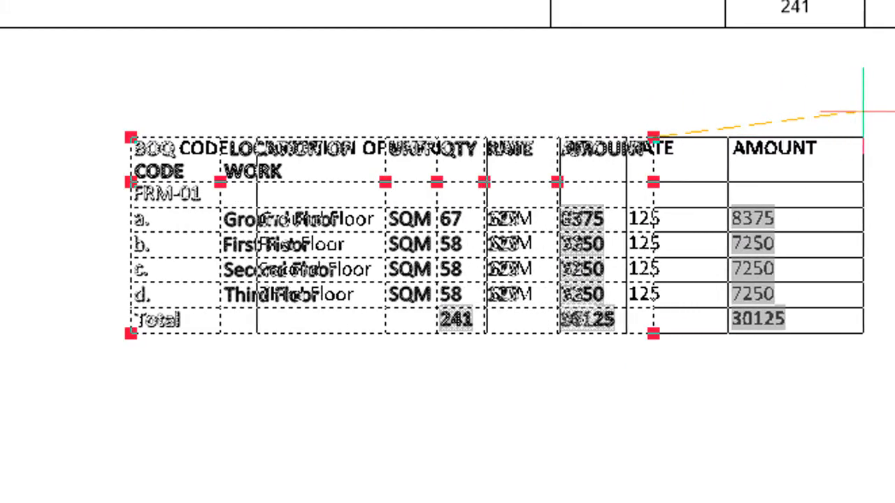
{"action": "left_click", "coordinate": [892, 138]}
{"action": "middle_click_drag", "start_coordinate": [713, 462], "coordinate": [622, 502]}
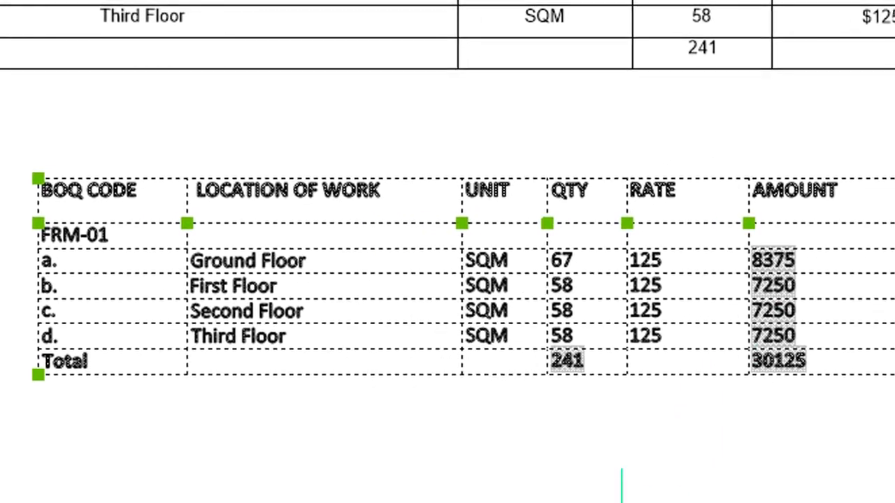
{"action": "key", "text": "Escape"}
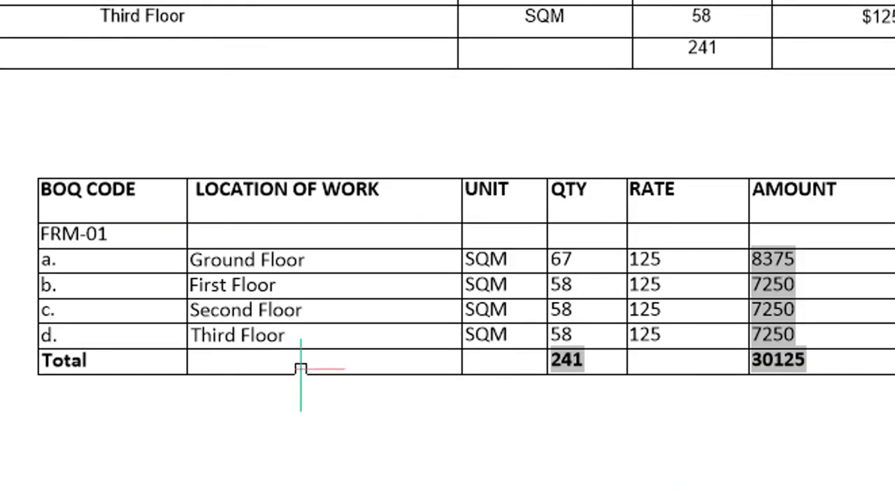
Step: Apply the Header cell style to the first row of the pasted table
{"action": "left_click", "coordinate": [167, 217]}
{"action": "left_click", "coordinate": [546, 28]}
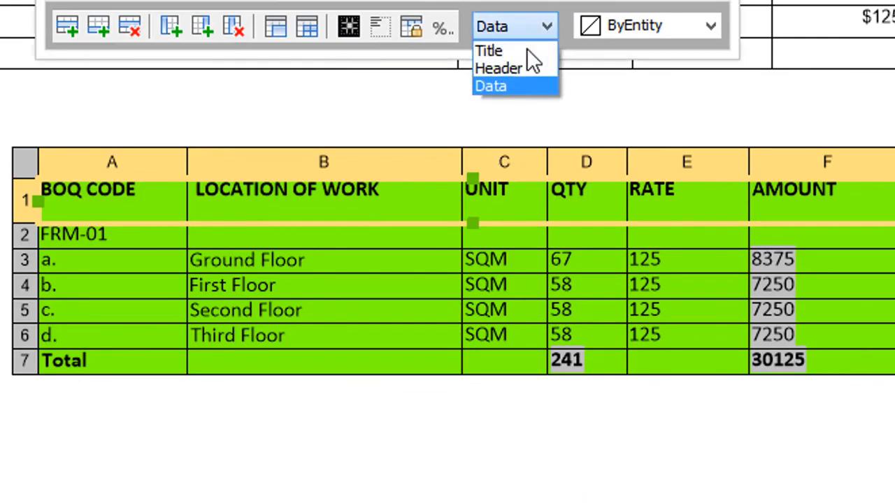
{"action": "left_click", "coordinate": [524, 69]}
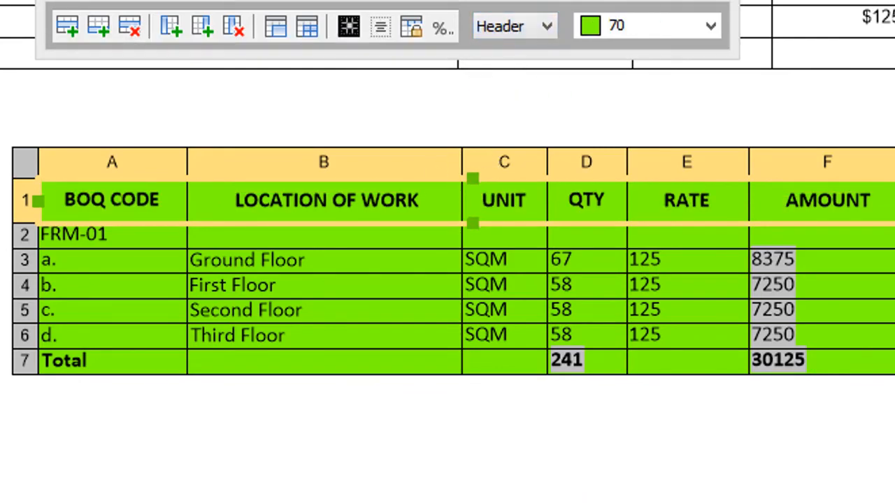
{"action": "key", "text": "Escape"}
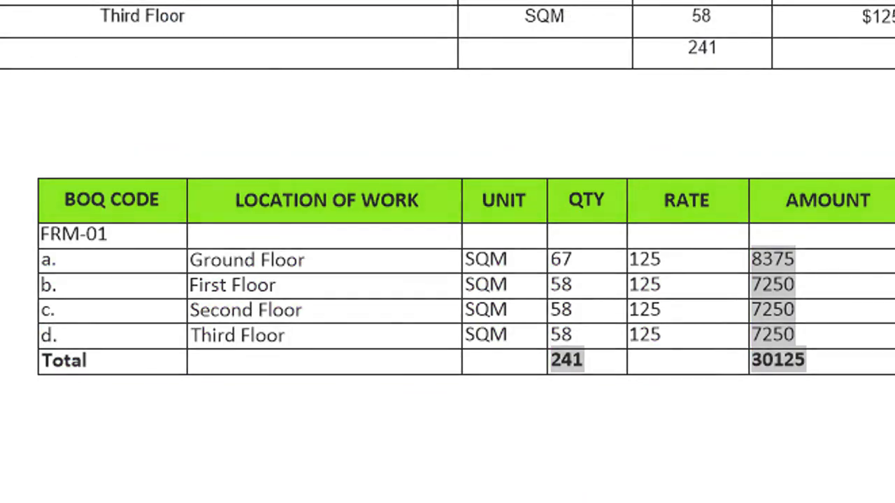